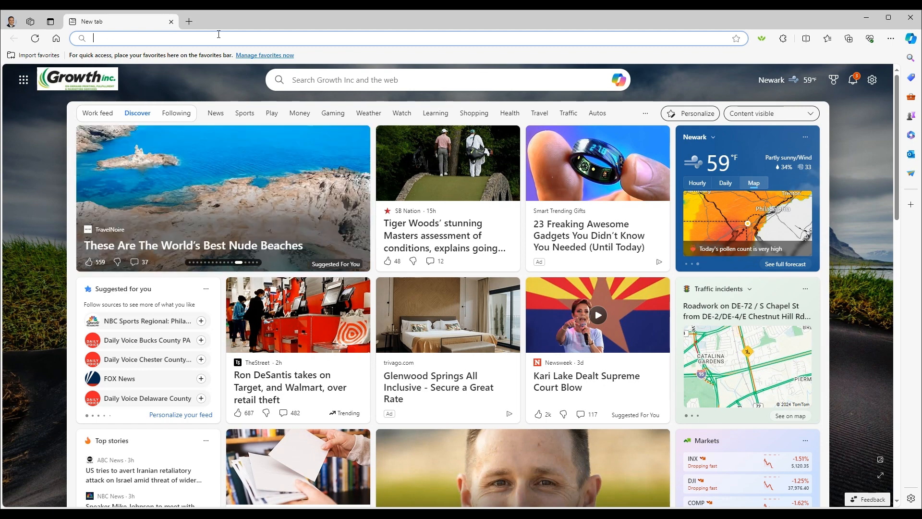
Go to myprintondemand.com in the browser
{"action": "type", "text": "myprint"}
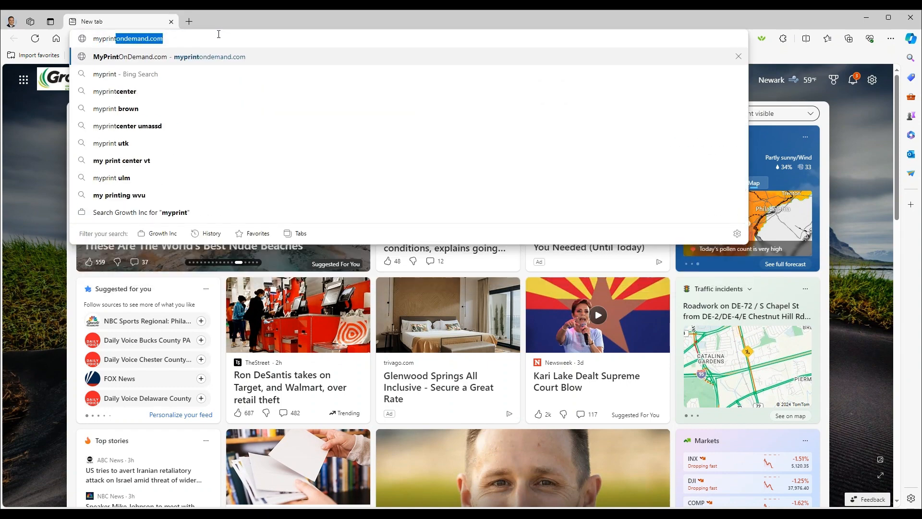
{"action": "type", "text": "ondemand.com"}
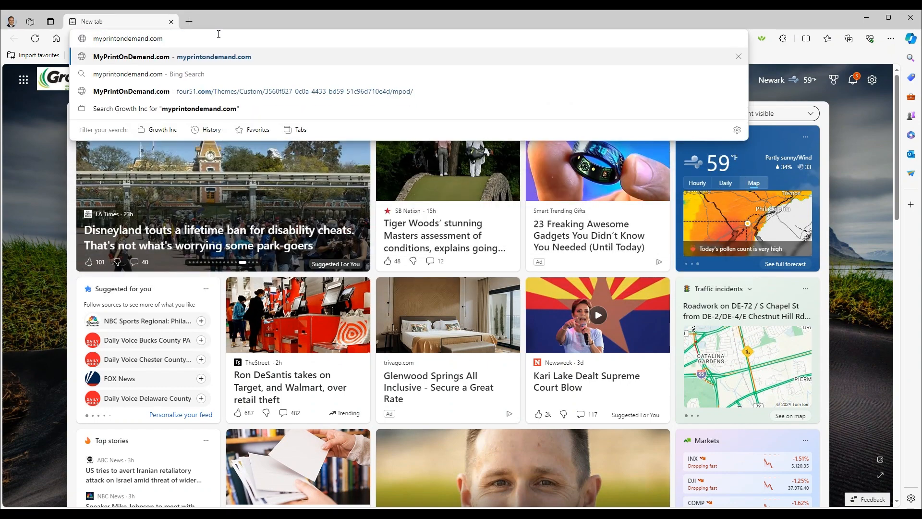
{"action": "key", "text": "Return"}
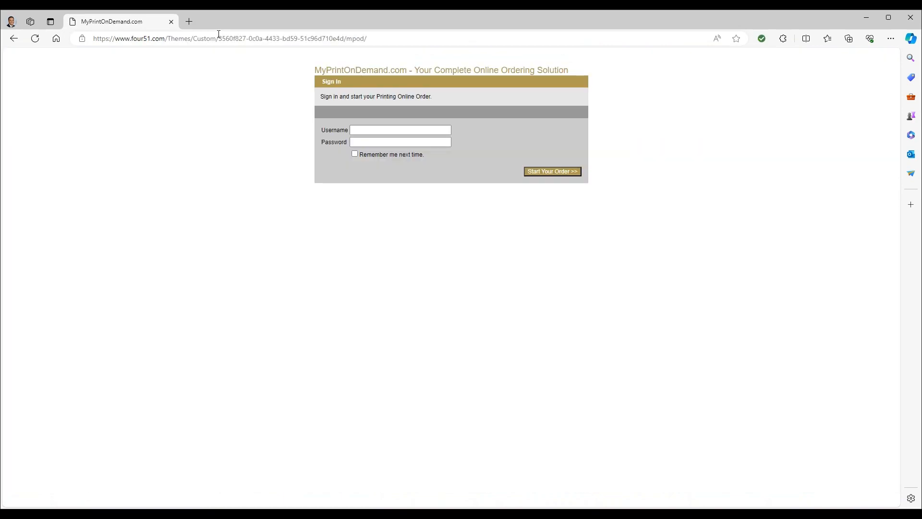
Sign in to the ordering site with the account e-mail as username and the account password
{"action": "left_click", "coordinate": [374, 132]}
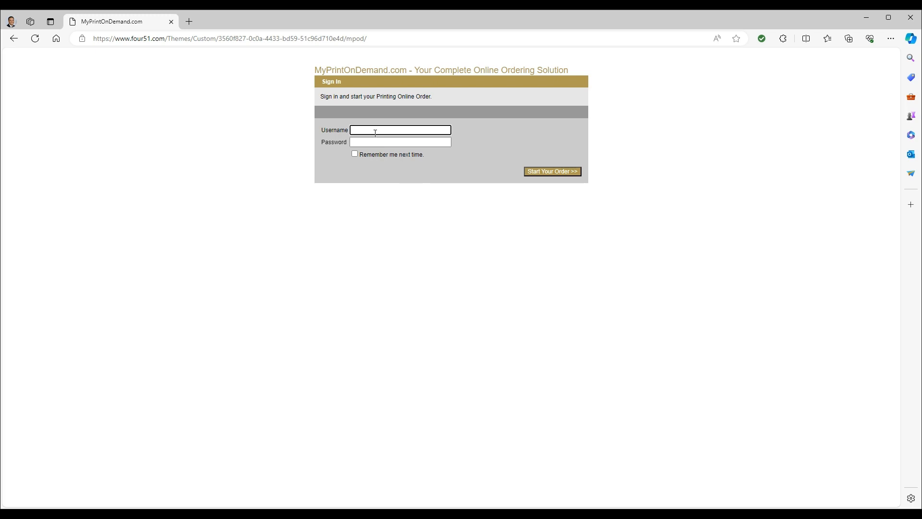
{"action": "key", "text": "Tab"}
{"action": "type", "text": "•"}
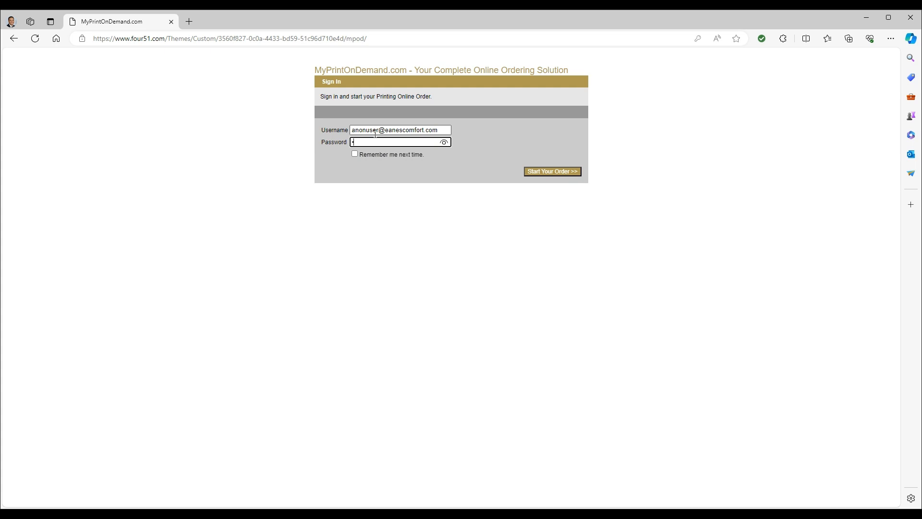
{"action": "left_click", "coordinate": [552, 172]}
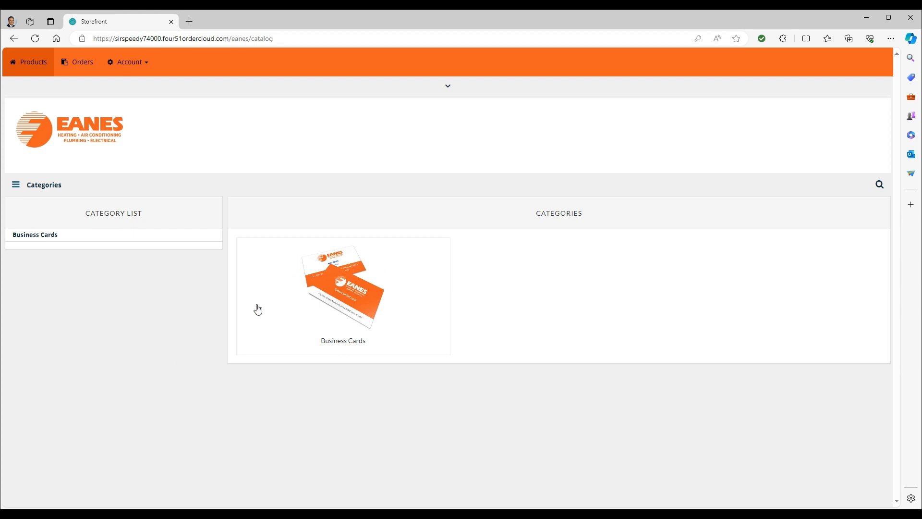
Open the Business Cards category, view the Eanes Variable Business Card and start creating a new variant
{"action": "left_click", "coordinate": [369, 295]}
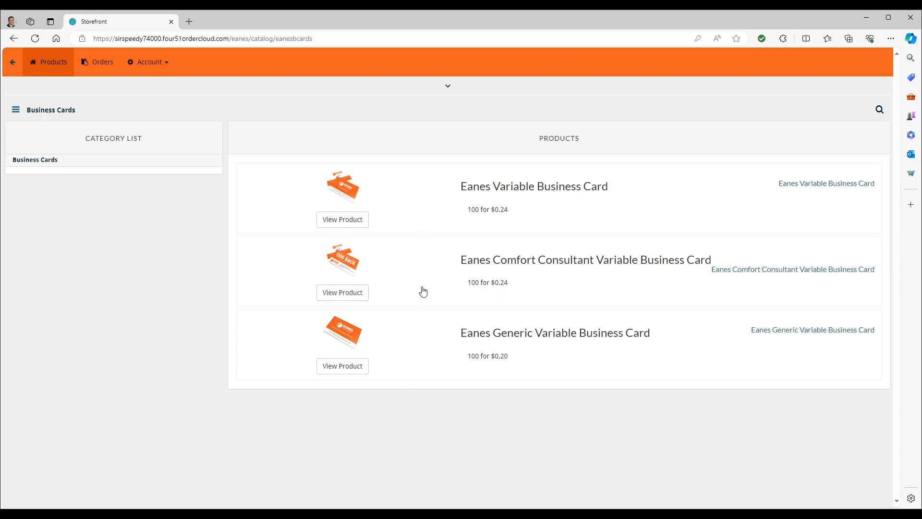
{"action": "left_click", "coordinate": [337, 224]}
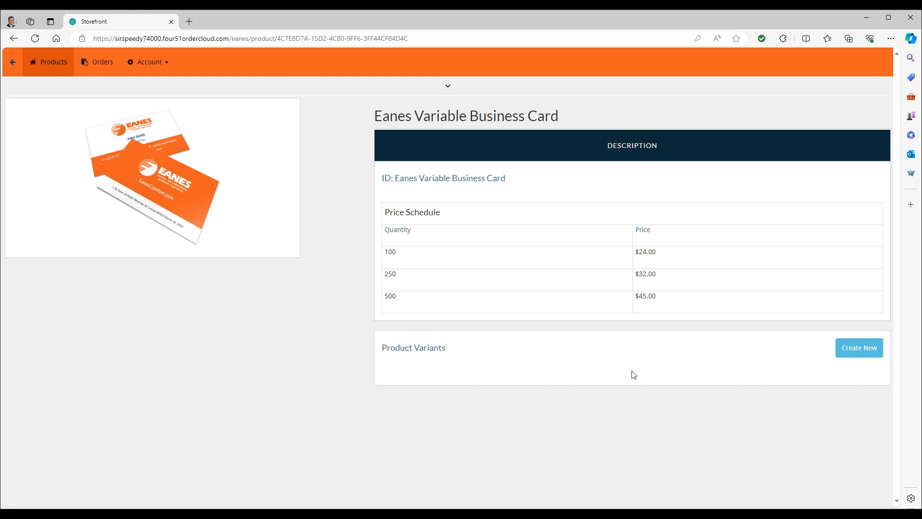
{"action": "left_click", "coordinate": [867, 348]}
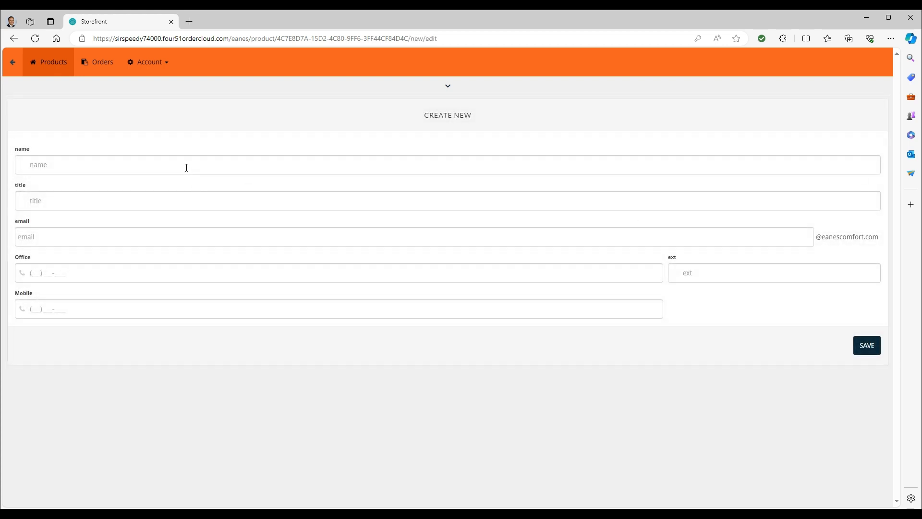
Fill in the card's name with the employee's full name and set the title to Sales
{"action": "left_click", "coordinate": [185, 166]}
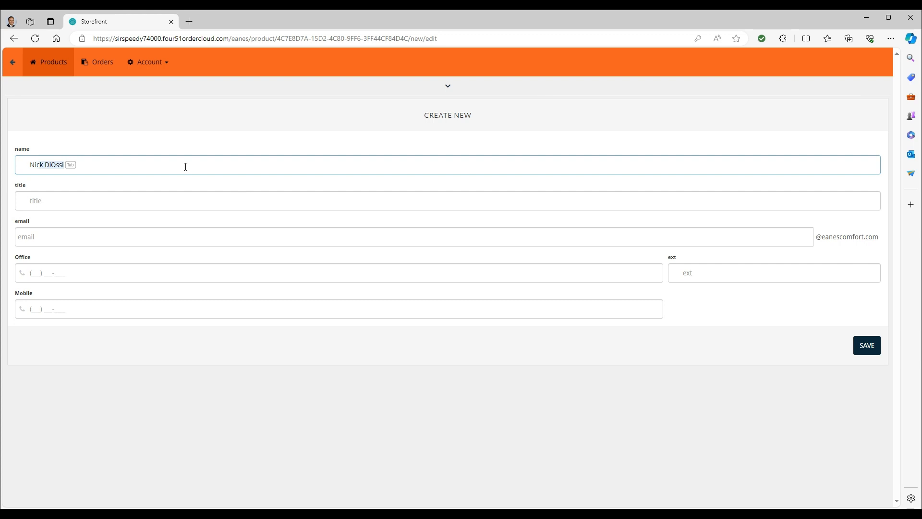
{"action": "left_click", "coordinate": [130, 206]}
{"action": "type", "text": "Sales"}
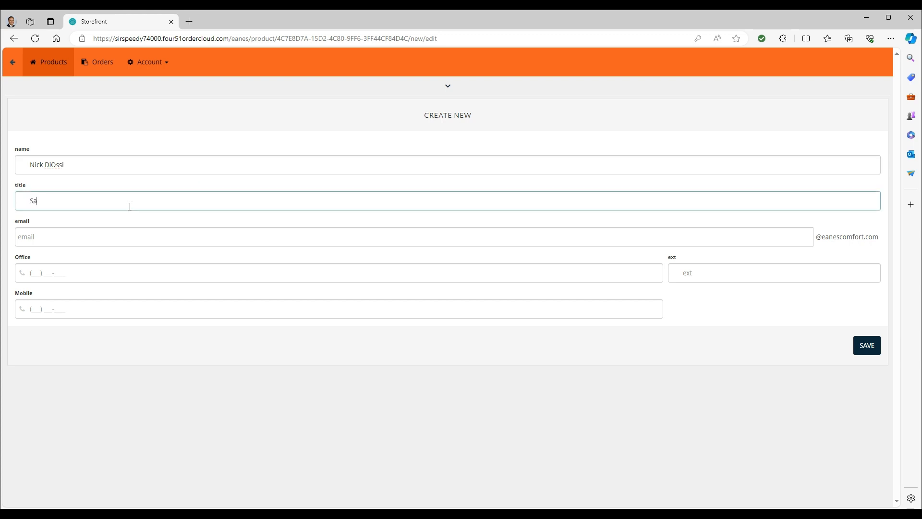
Enter the employee's e-mail user name and the office phone number
{"action": "left_click", "coordinate": [128, 235]}
{"action": "type", "text": "nick"}
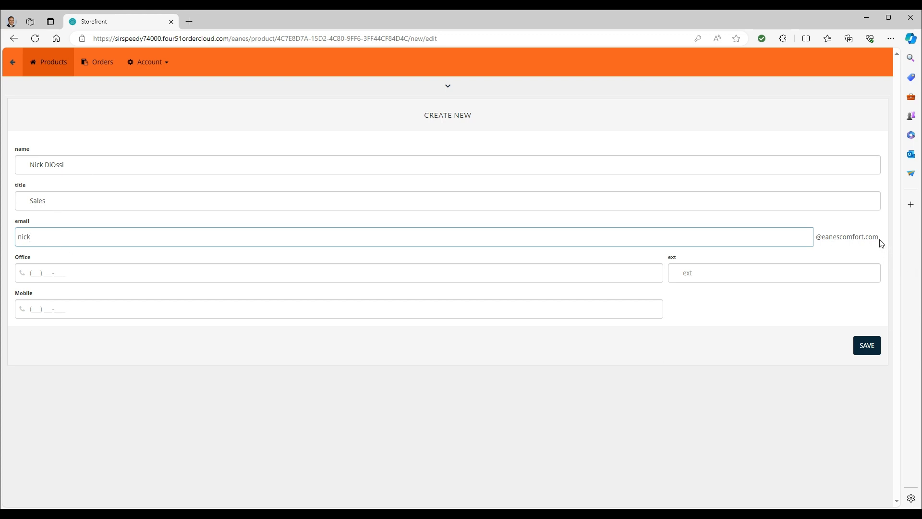
{"action": "left_click_drag", "start_coordinate": [880, 240], "coordinate": [820, 239]}
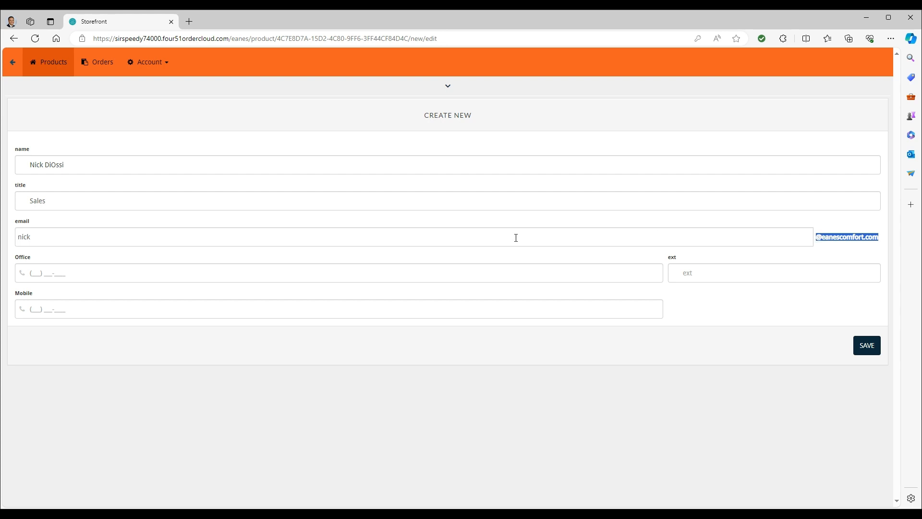
{"action": "left_click", "coordinate": [150, 279]}
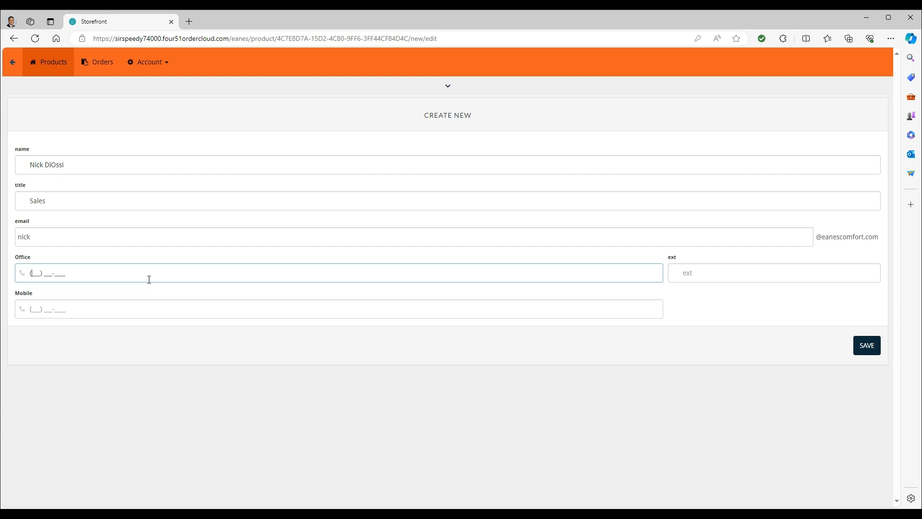
{"action": "type", "text": "123) 456-7"}
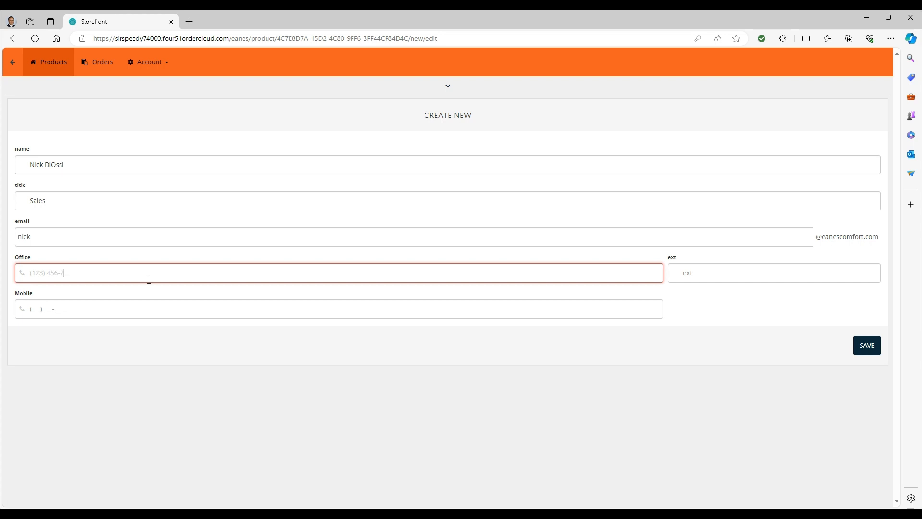
{"action": "type", "text": "890"}
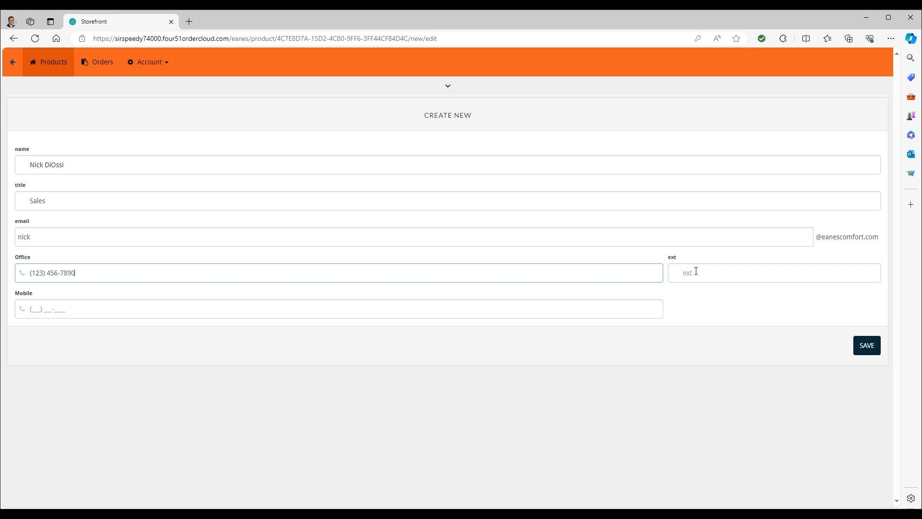
Enter the mobile phone number and save the new business card variant
{"action": "left_click", "coordinate": [168, 311]}
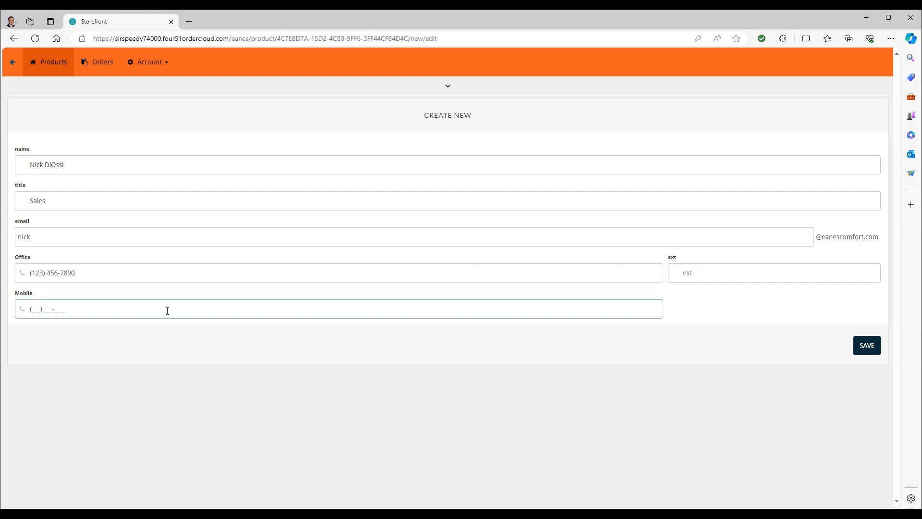
{"action": "type", "text": "123) 456-7899"}
{"action": "left_click", "coordinate": [870, 350]}
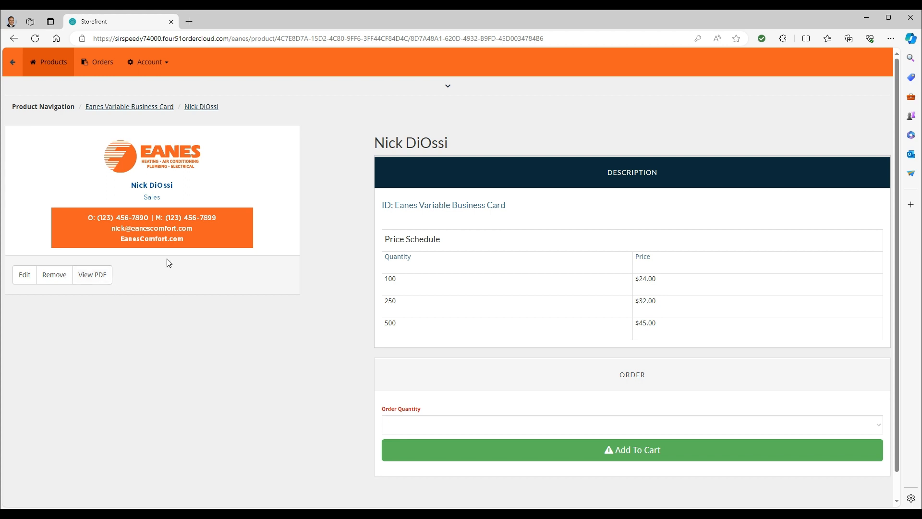
Open the card variant's edit form and save it again without changes
{"action": "left_click", "coordinate": [32, 275]}
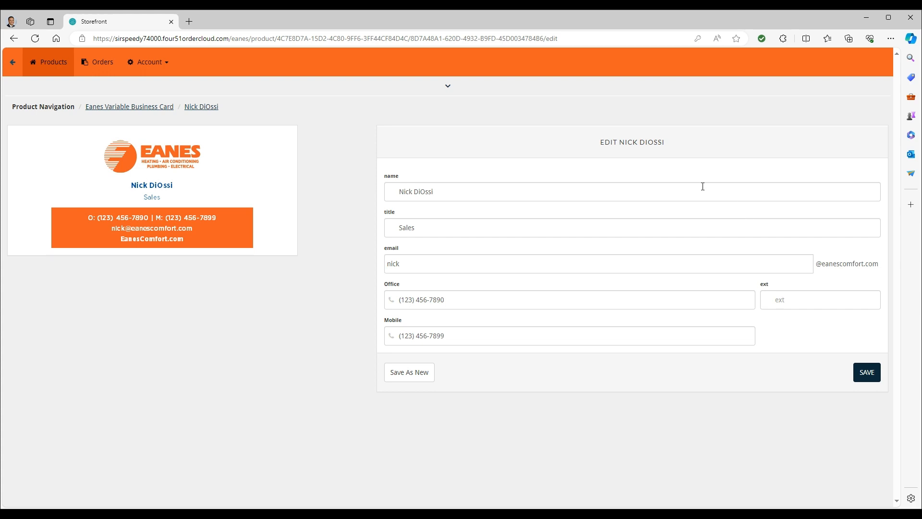
{"action": "left_click", "coordinate": [472, 194]}
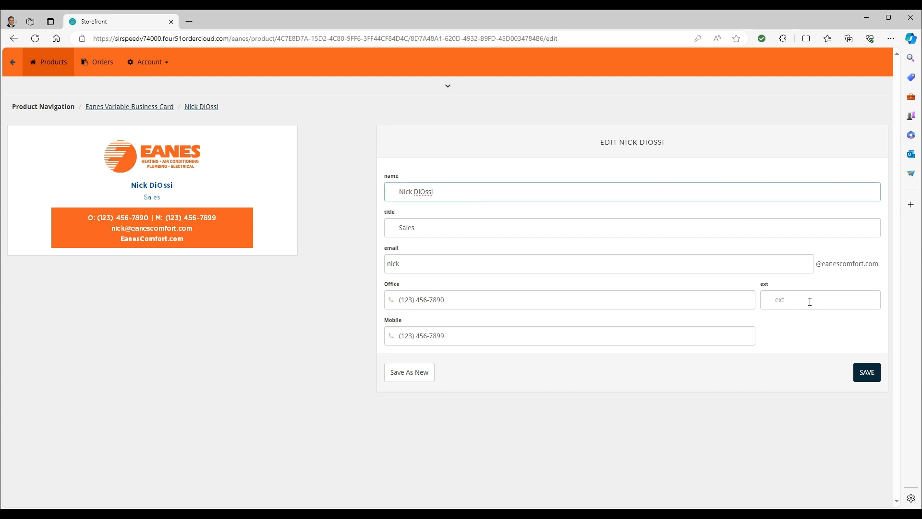
{"action": "left_click", "coordinate": [873, 381]}
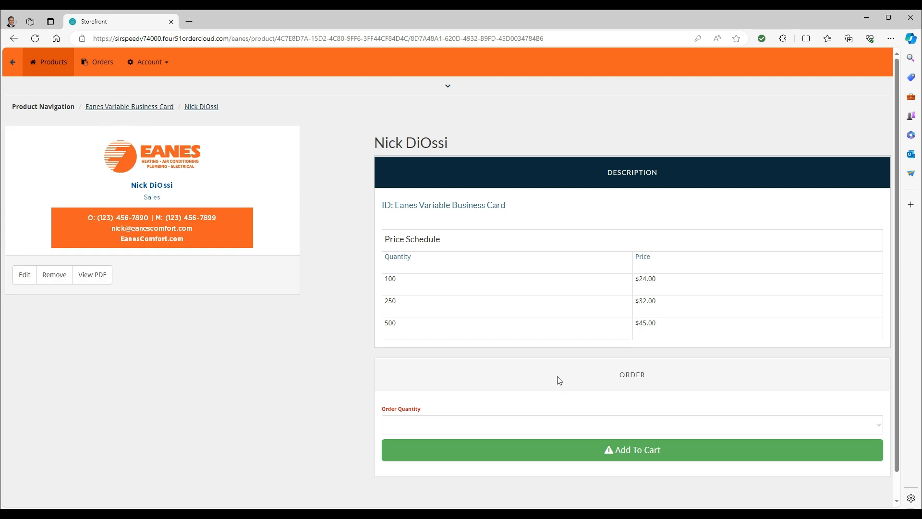
Choose an order quantity of 100 and add the card to the cart
{"action": "left_click", "coordinate": [602, 433]}
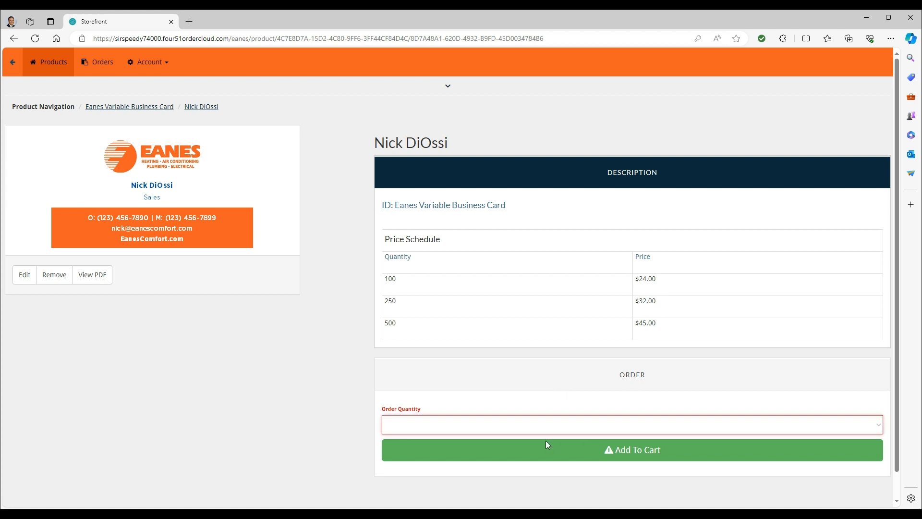
{"action": "left_click", "coordinate": [535, 450]}
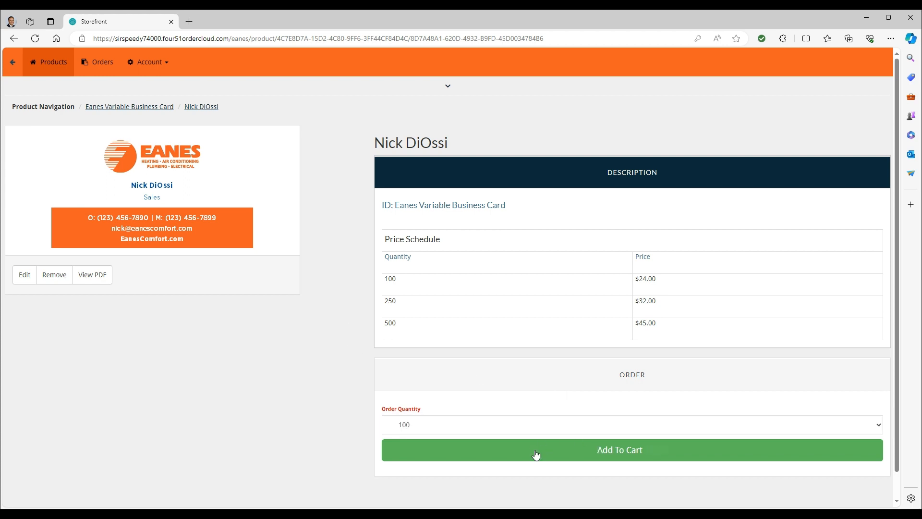
{"action": "left_click", "coordinate": [667, 452]}
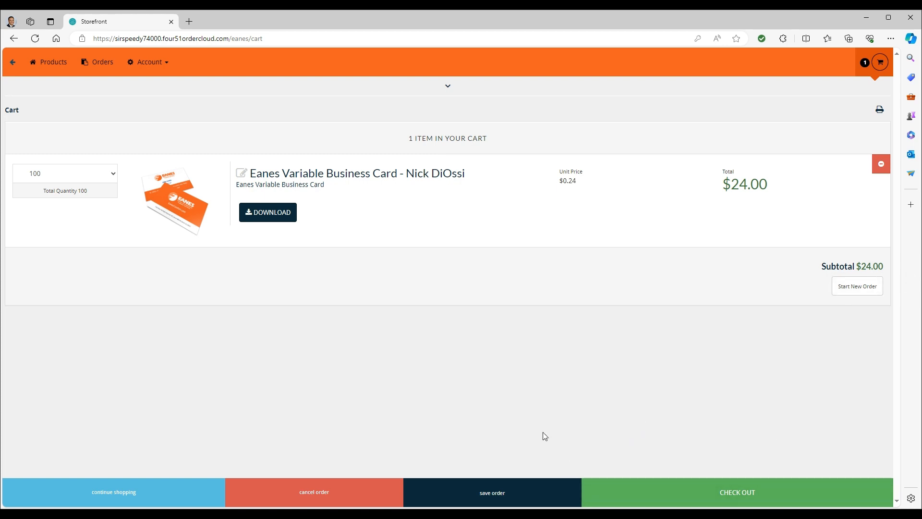
Proceed to checkout and enter an order ID naming the employee's business cards
{"action": "left_click", "coordinate": [704, 495]}
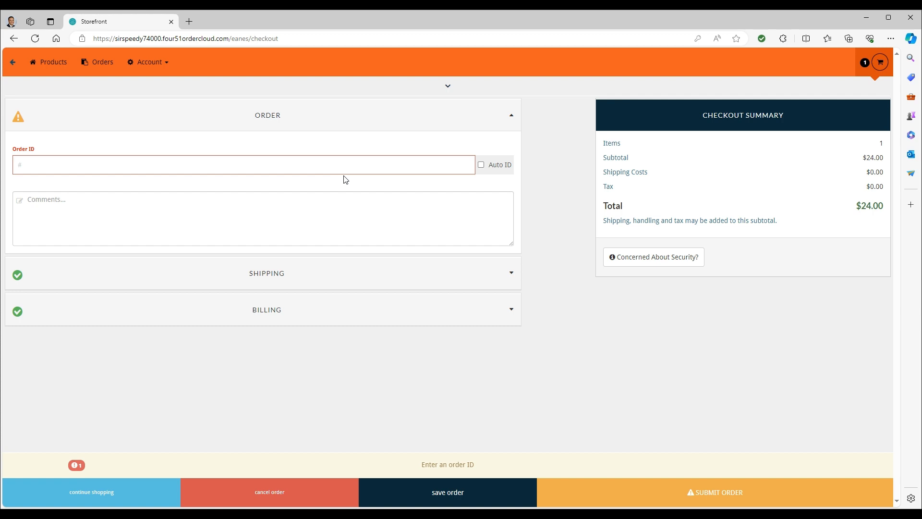
{"action": "left_click", "coordinate": [310, 166]}
{"action": "type", "text": "Nic"}
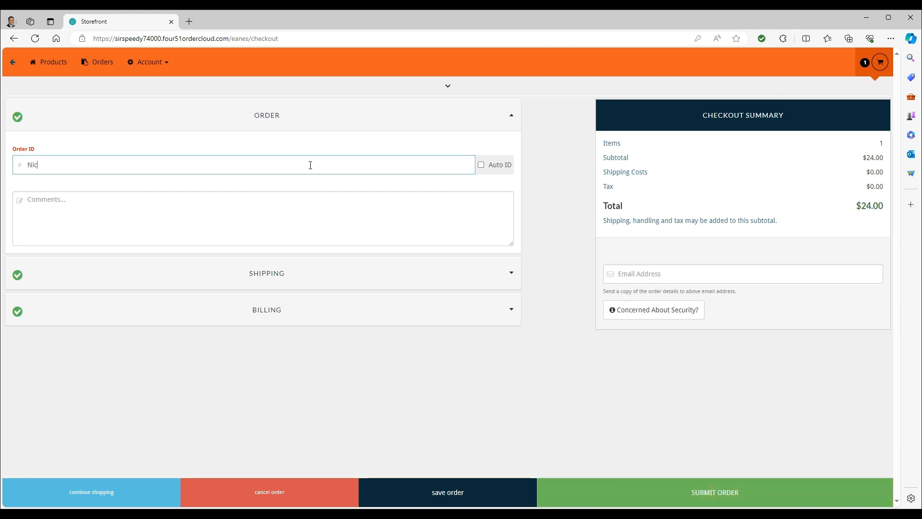
{"action": "type", "text": "k's Business Cards"}
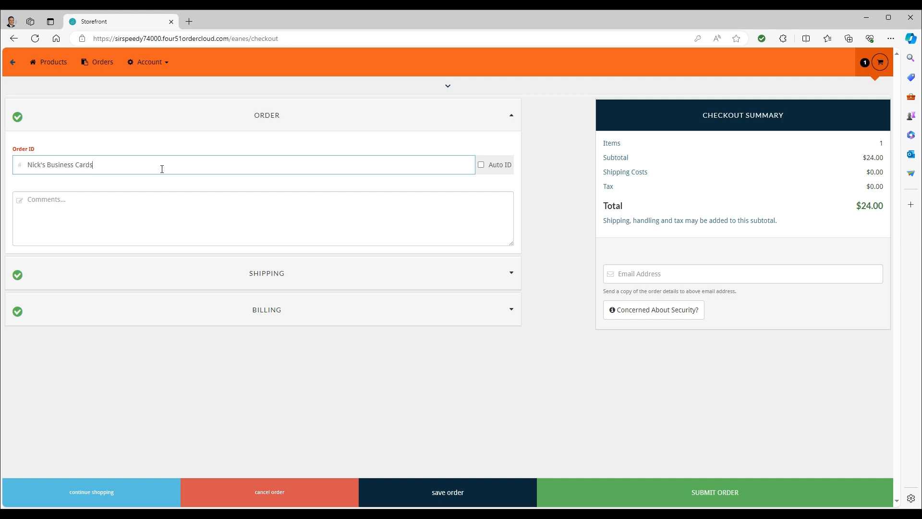
{"action": "left_click", "coordinate": [262, 206]}
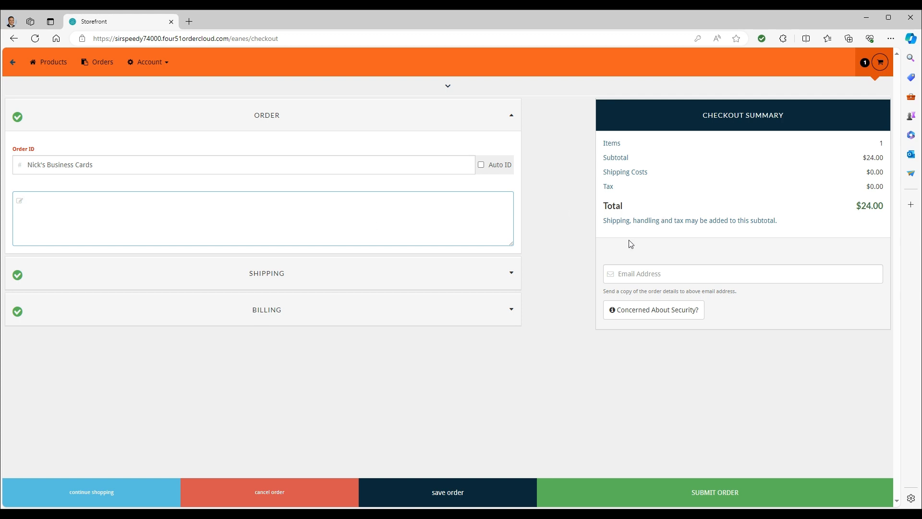
Fill in the shipping recipient's first and last name and submit the order
{"action": "left_click", "coordinate": [322, 276]}
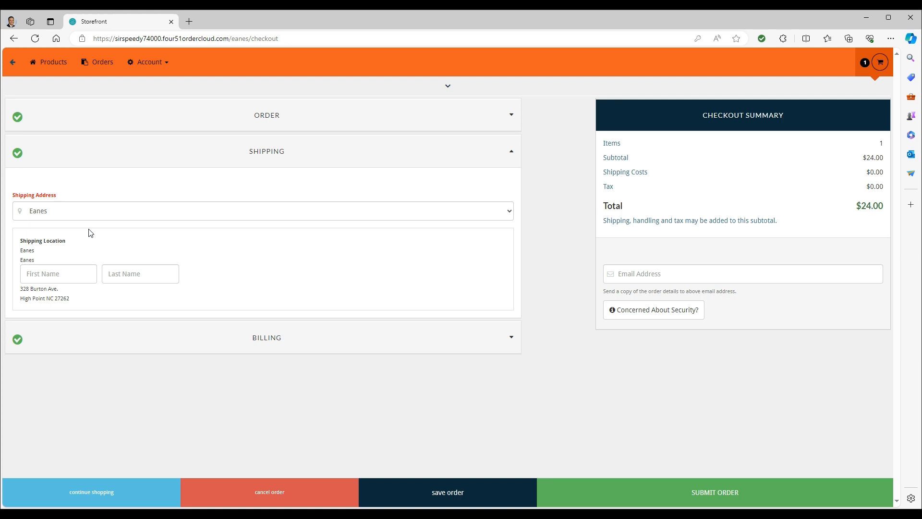
{"action": "left_click", "coordinate": [75, 274]}
{"action": "key", "text": "Tab"}
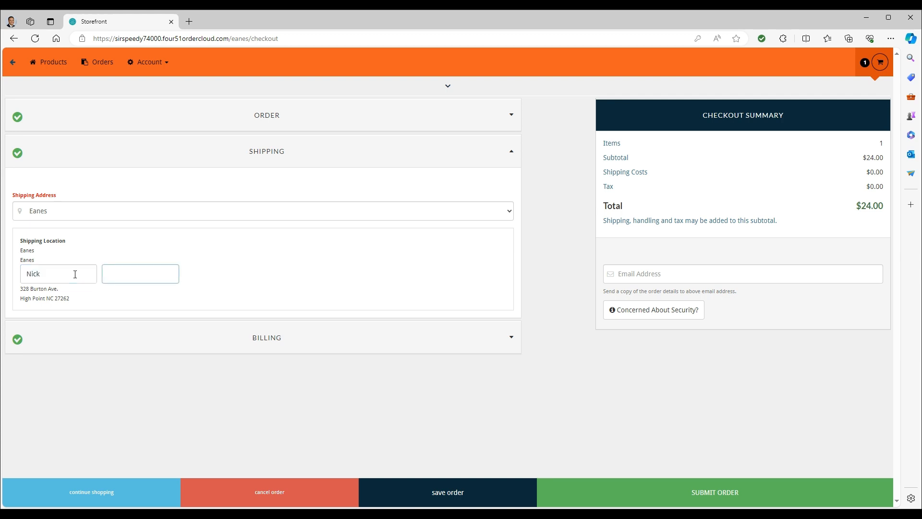
{"action": "left_click", "coordinate": [437, 273]}
{"action": "left_click", "coordinate": [691, 497]}
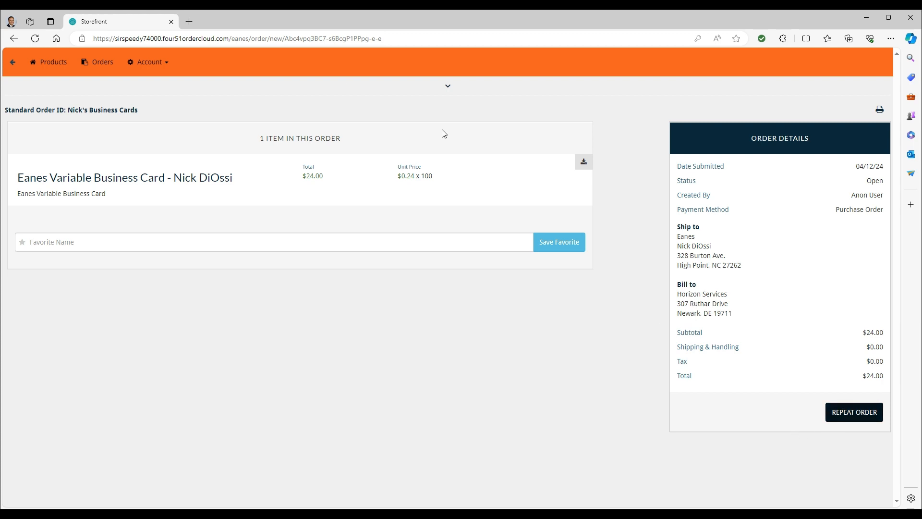
Review the open standard orders list and open the account menu
{"action": "left_click", "coordinate": [52, 61]}
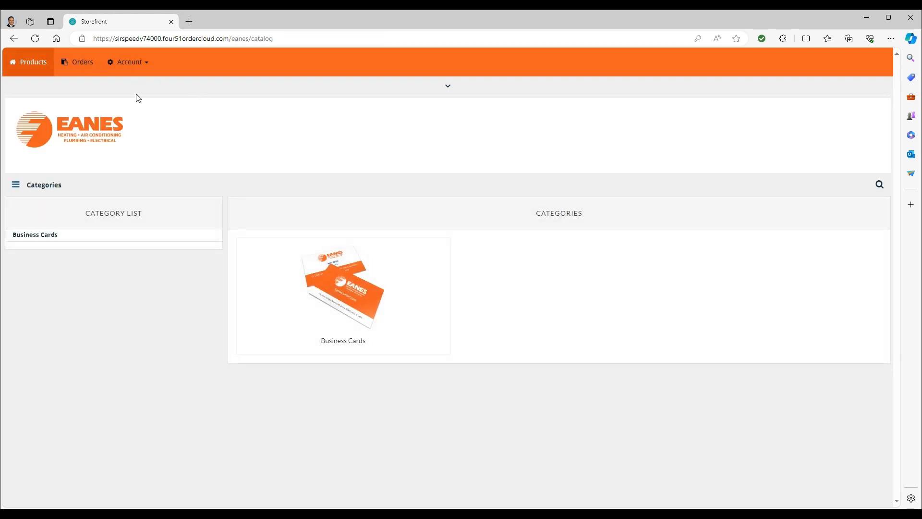
{"action": "left_click", "coordinate": [79, 64]}
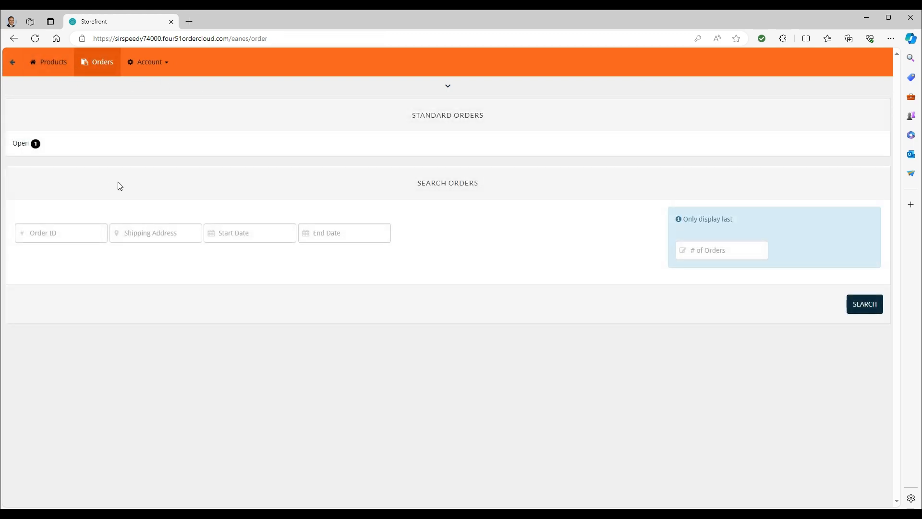
{"action": "left_click", "coordinate": [37, 145]}
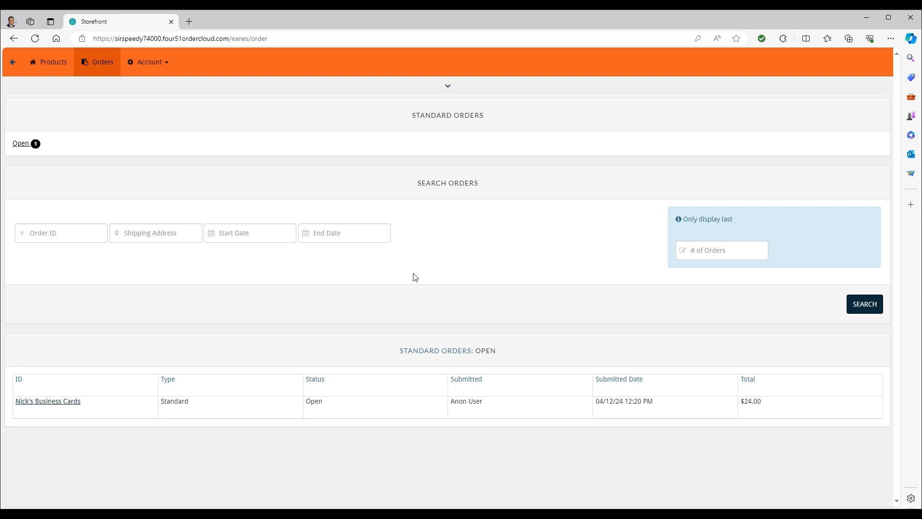
{"action": "left_click", "coordinate": [154, 65]}
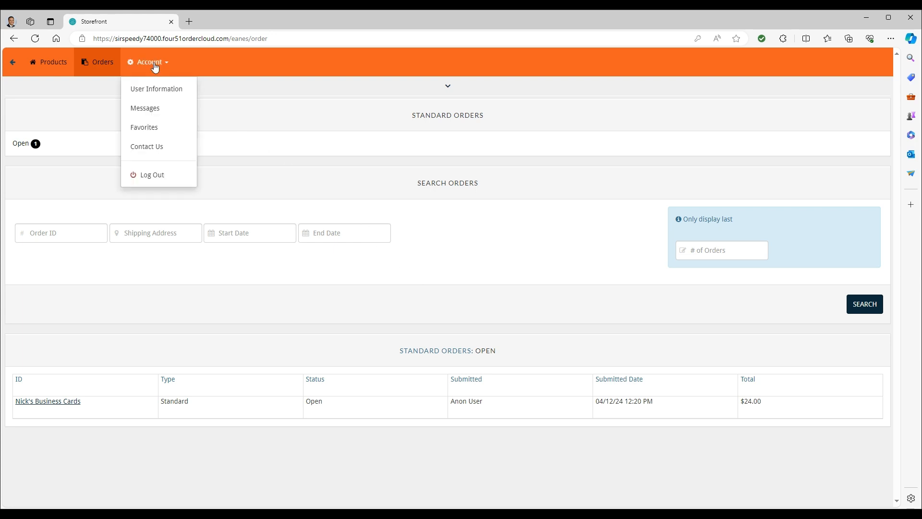
Save the account's user information details, then return to the product catalog
{"action": "left_click", "coordinate": [171, 89]}
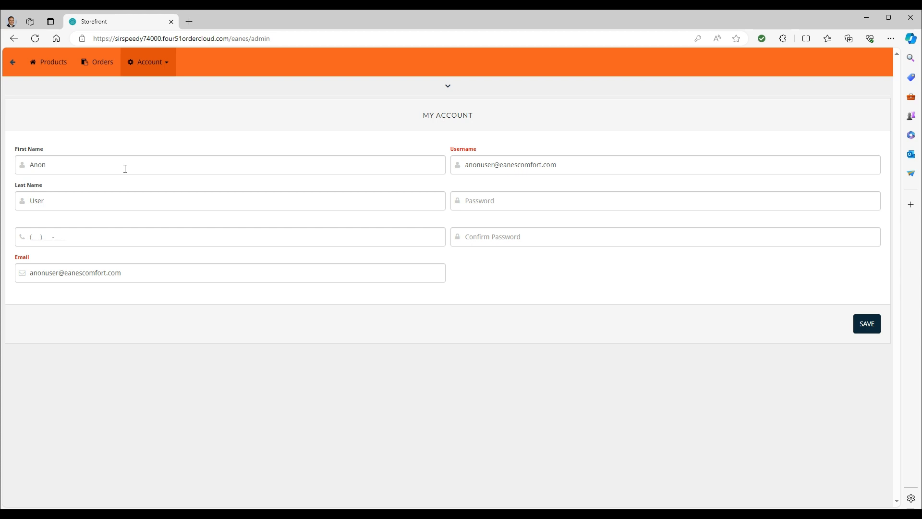
{"action": "left_click", "coordinate": [494, 193]}
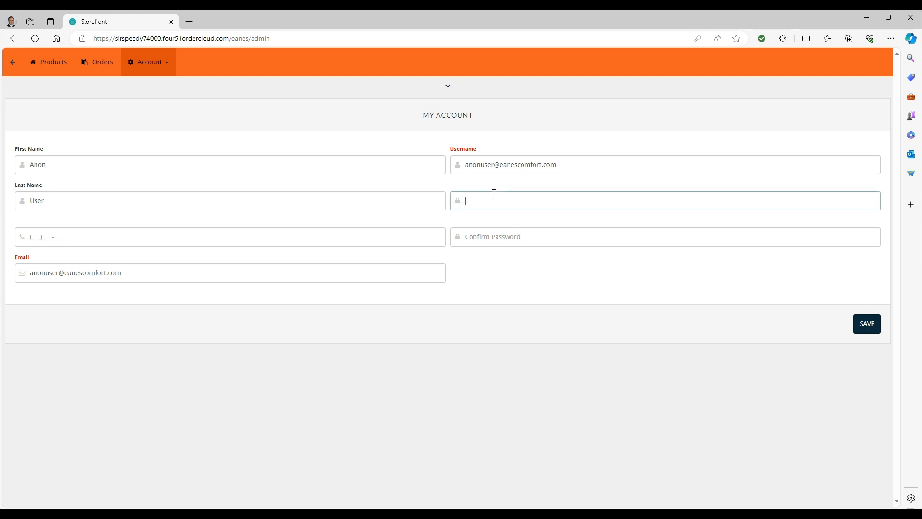
{"action": "left_click", "coordinate": [489, 236]}
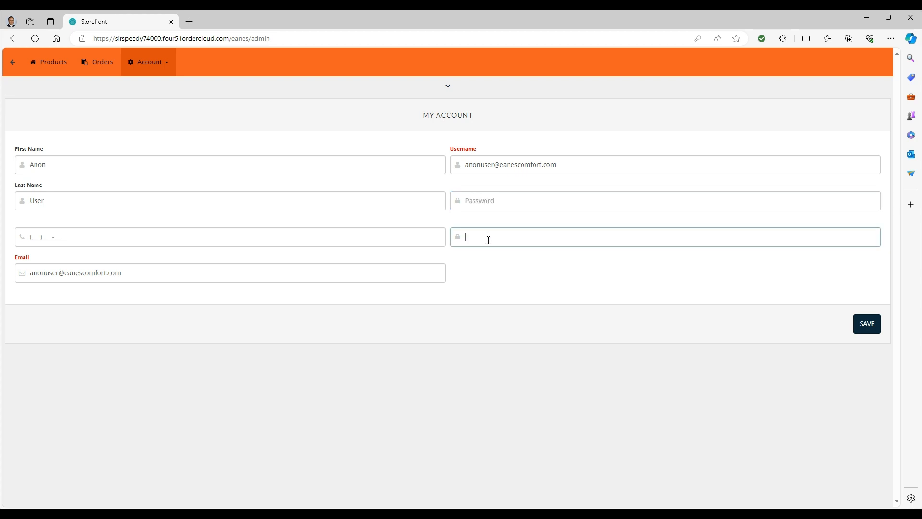
{"action": "left_click", "coordinate": [354, 231]}
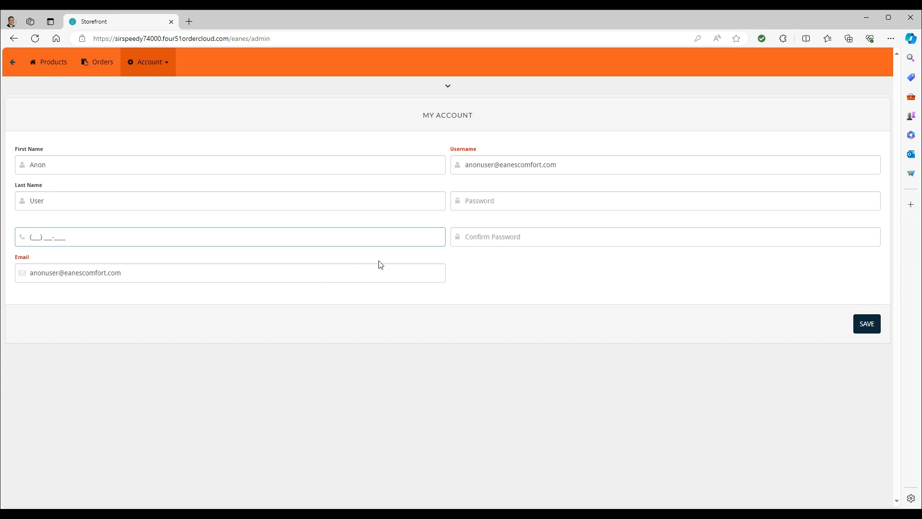
{"action": "left_click", "coordinate": [862, 330]}
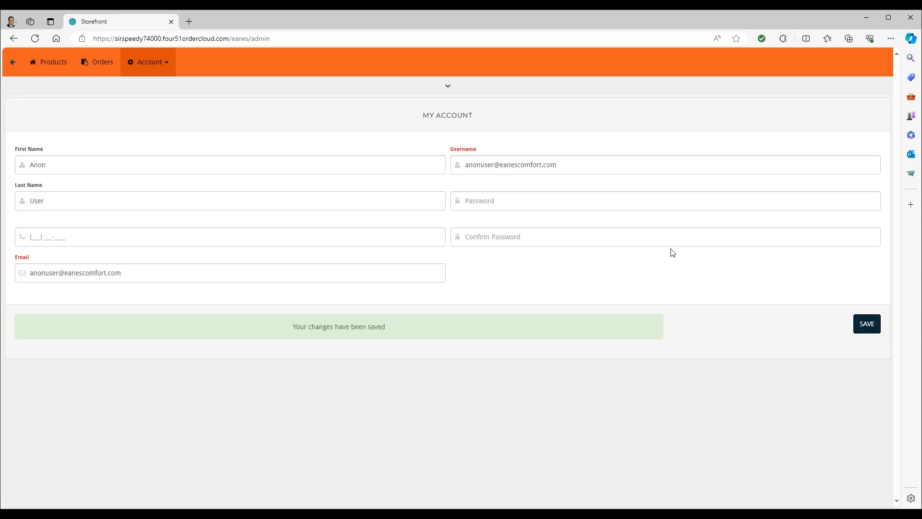
{"action": "left_click", "coordinate": [55, 63]}
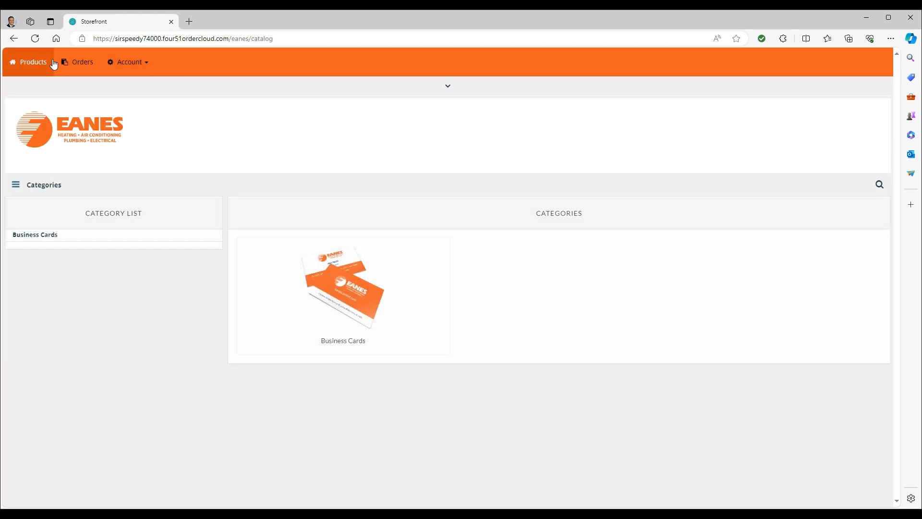